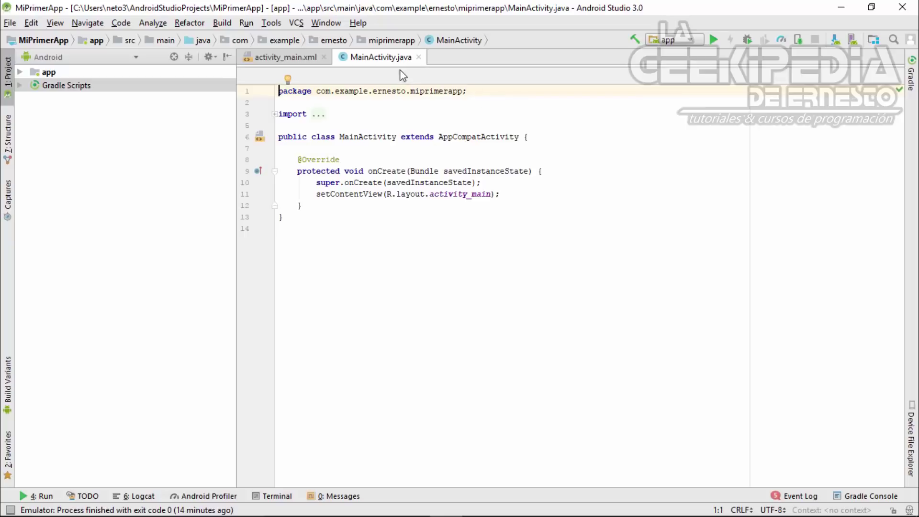
- Show the activity_main.xml layout and start creating a new virtual device in the AVD Manager
click(313, 59)
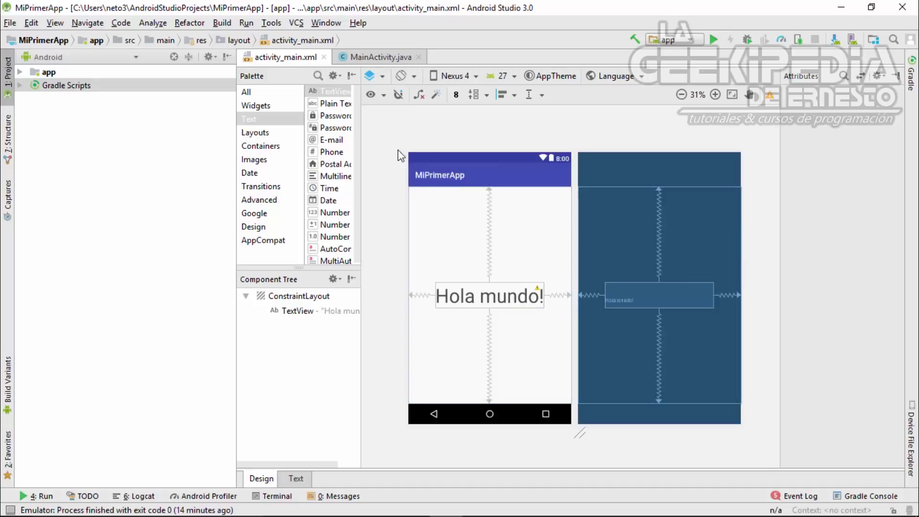
click(271, 24)
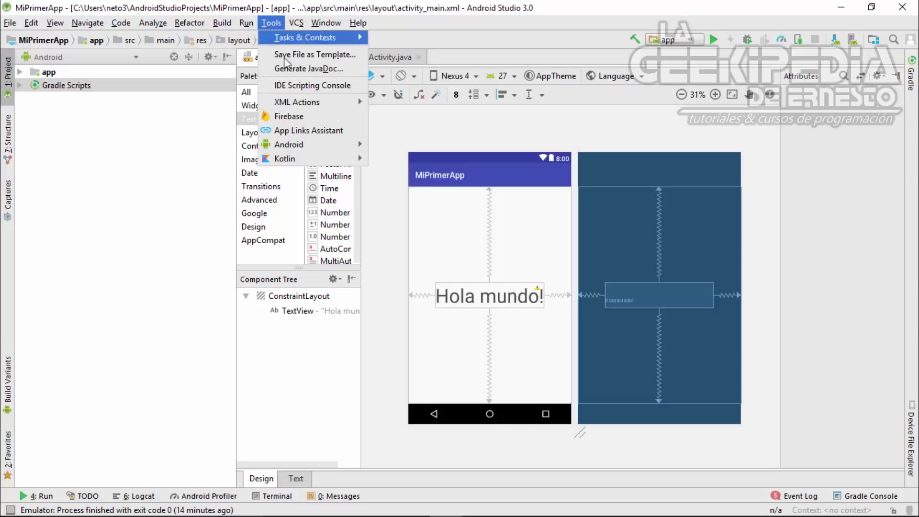
mouse_move(313, 148)
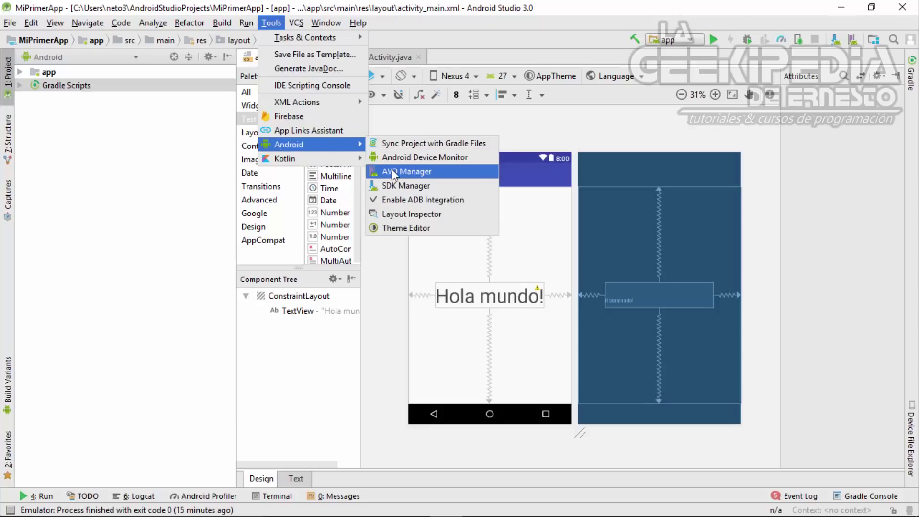
click(432, 170)
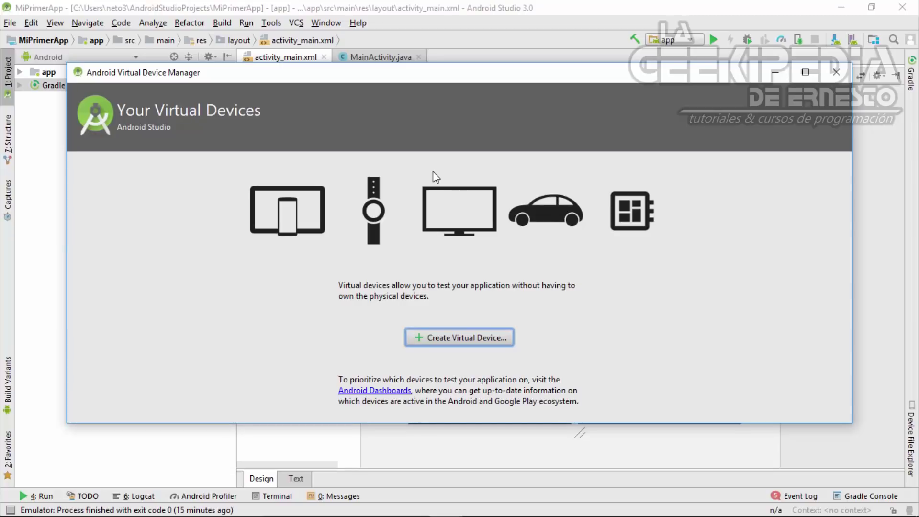
click(498, 340)
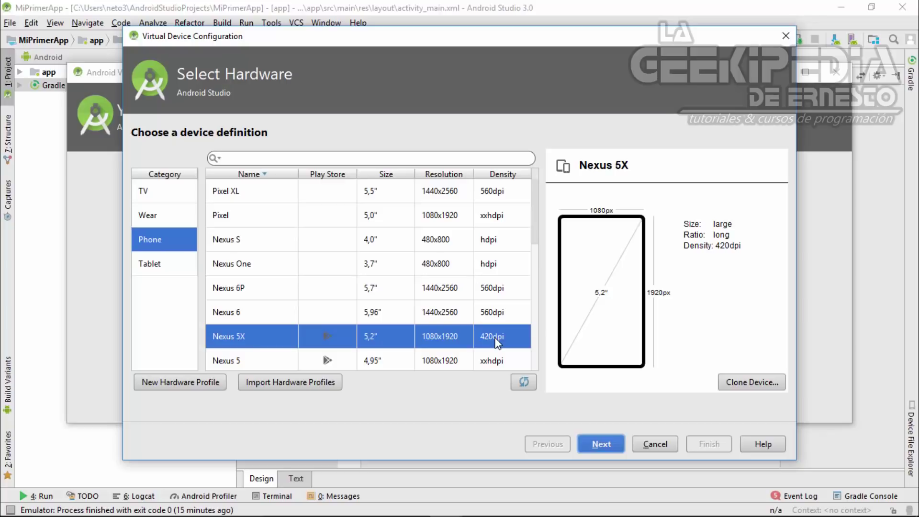
- Look through the device definitions offered in the TV, Wear, Phone and Tablet categories
click(152, 190)
click(154, 209)
click(151, 189)
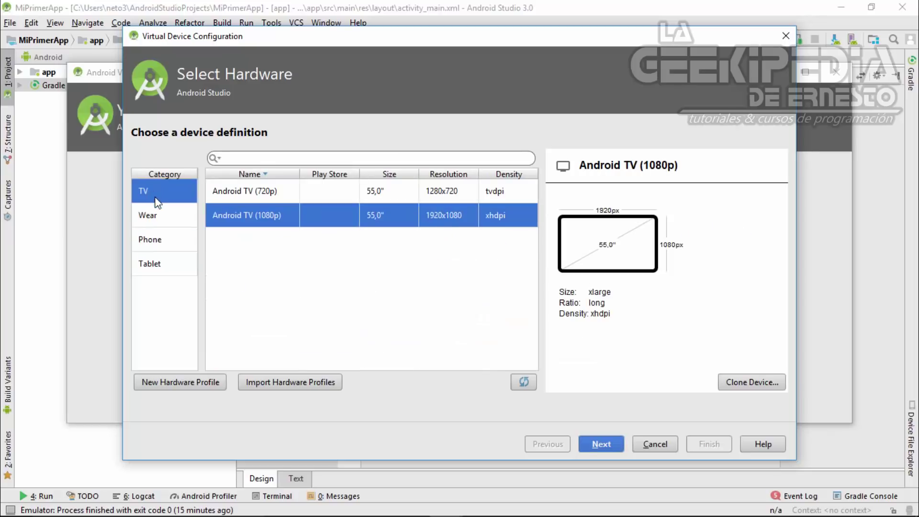
click(173, 238)
click(171, 260)
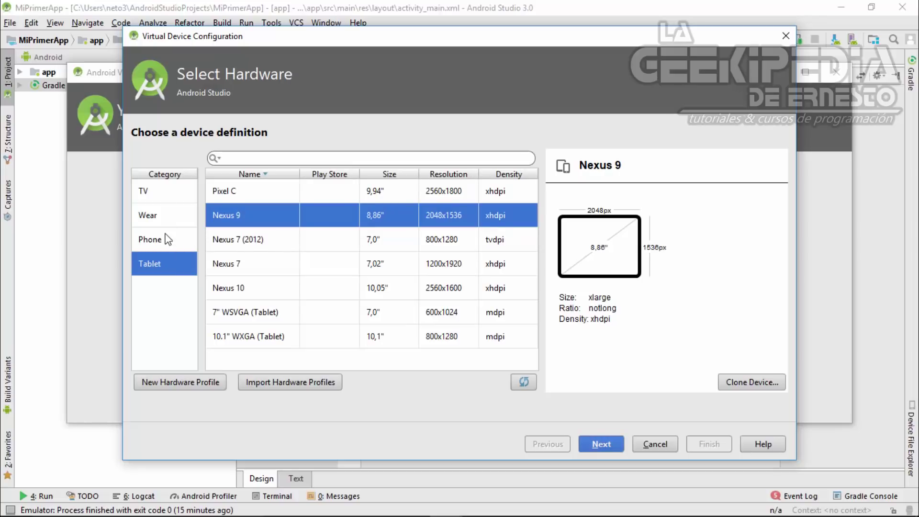
- Choose the Nexus 5X from the Phone category as the hardware and continue to the system image selection
click(165, 237)
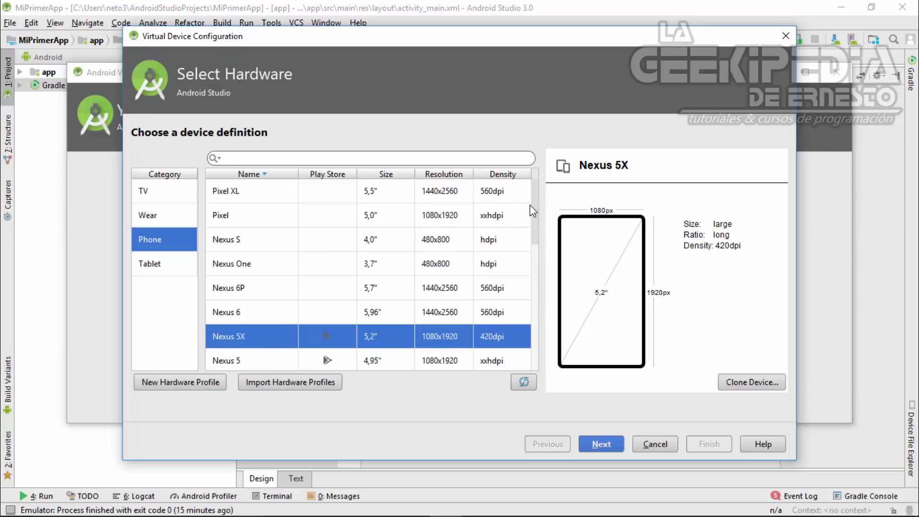
drag(537, 207, 528, 233)
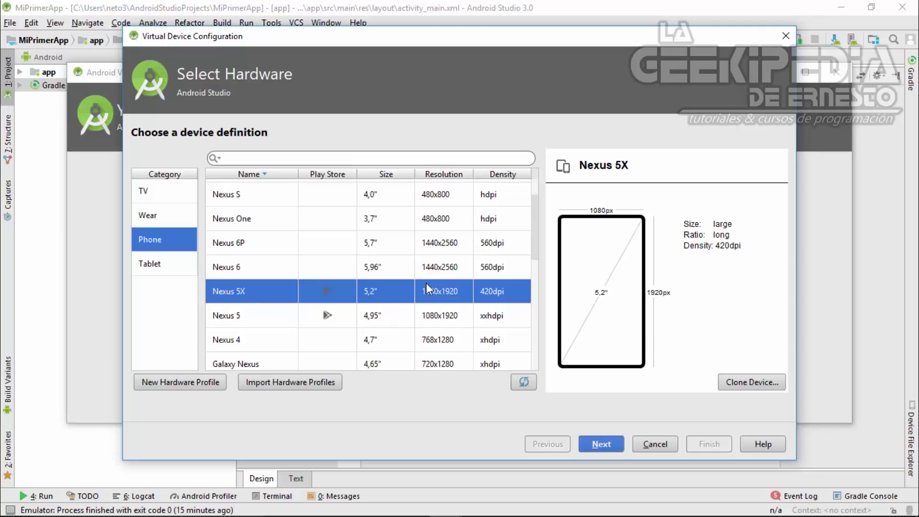
scroll(425, 290, down, 5)
scroll(425, 291, up, 7)
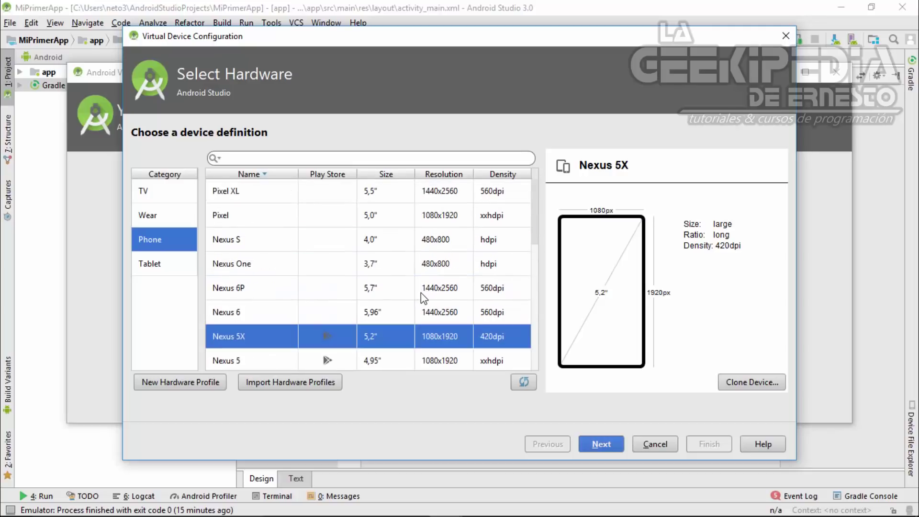
scroll(420, 292, down, 1)
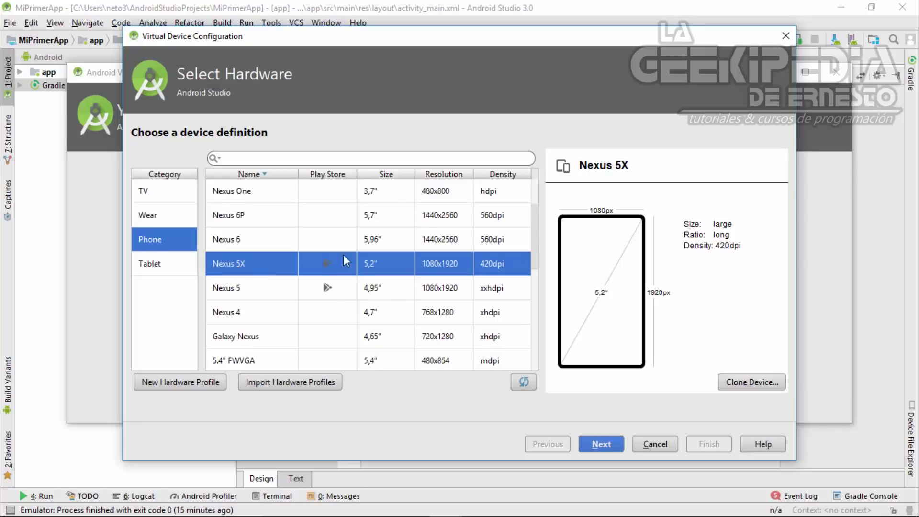
click(598, 444)
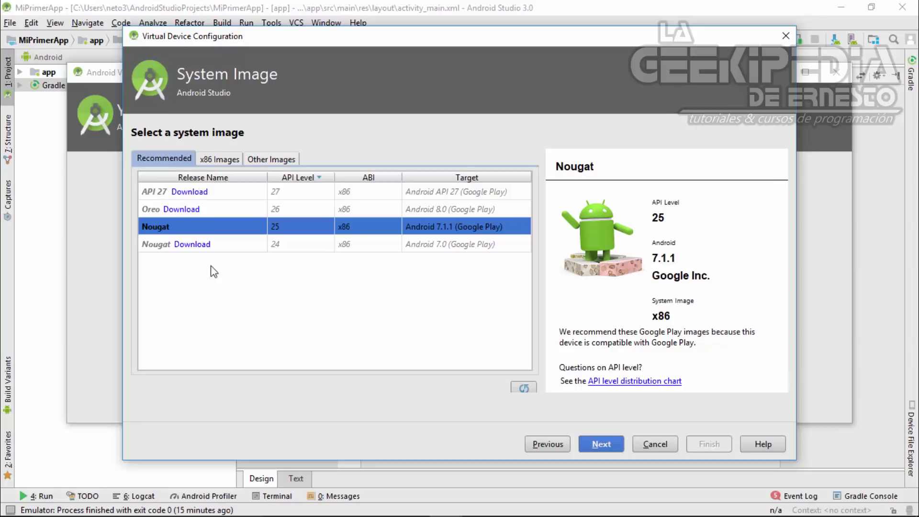
- Review the x86 and other system images, and continue with the recommended Nougat API 25 x86 image (Android 7.1.1, Google Play)
click(221, 162)
click(270, 159)
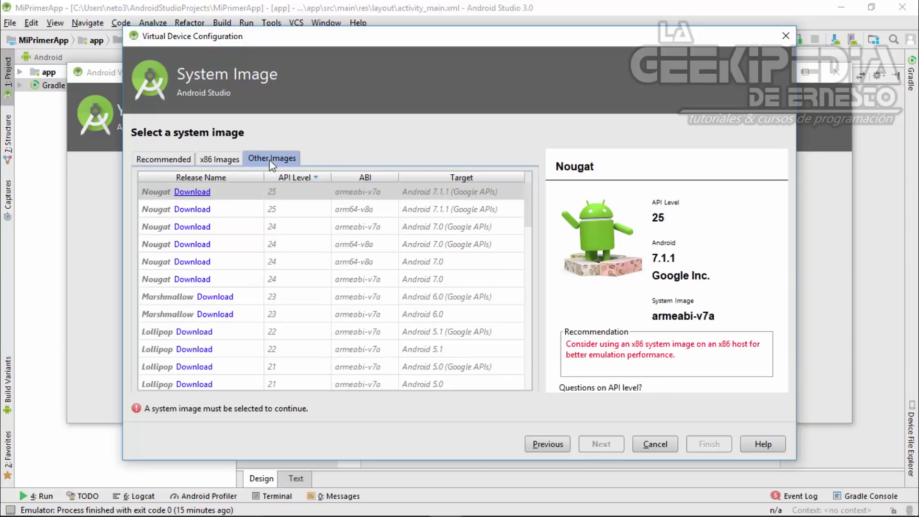
scroll(365, 288, down, 15)
scroll(365, 289, up, 15)
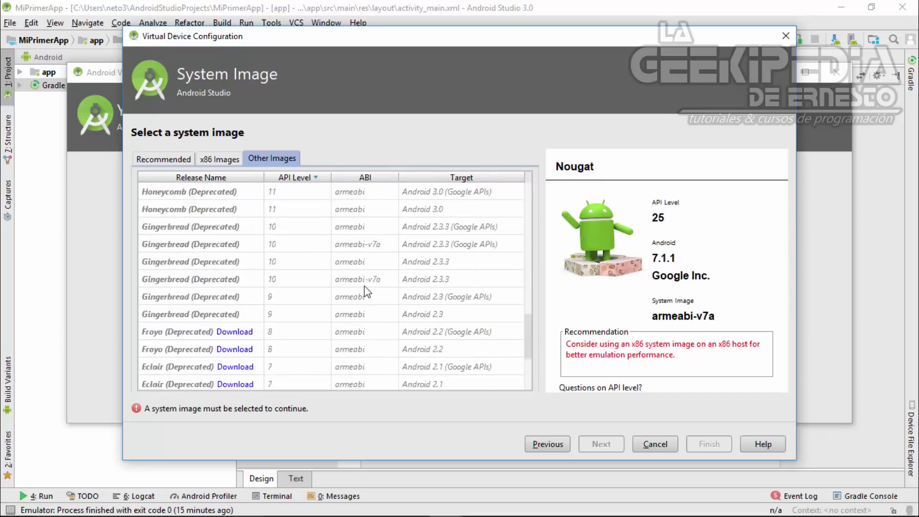
click(229, 160)
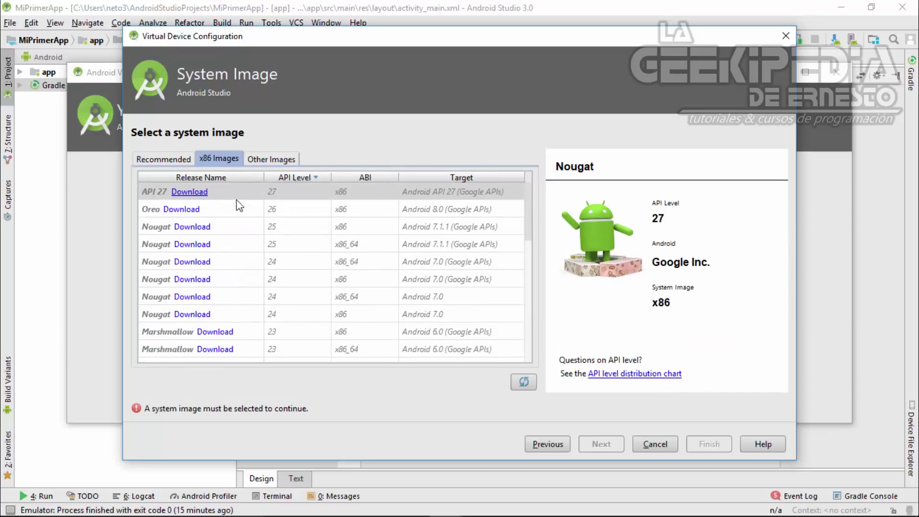
scroll(273, 261, down, 7)
scroll(272, 262, up, 7)
click(181, 158)
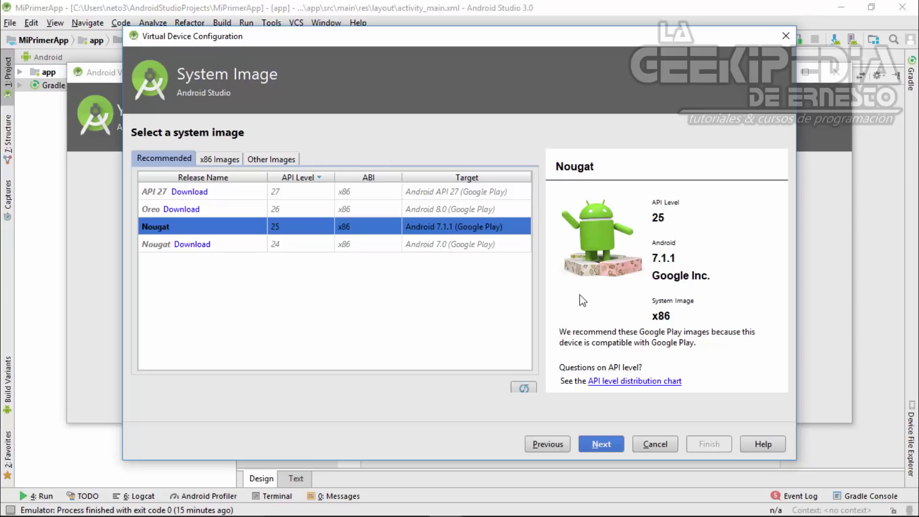
click(612, 443)
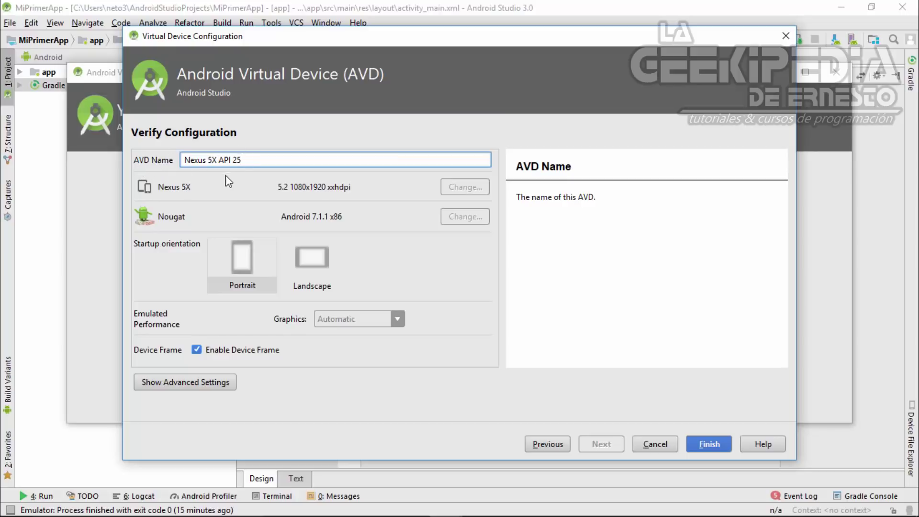
drag(242, 160, 185, 160)
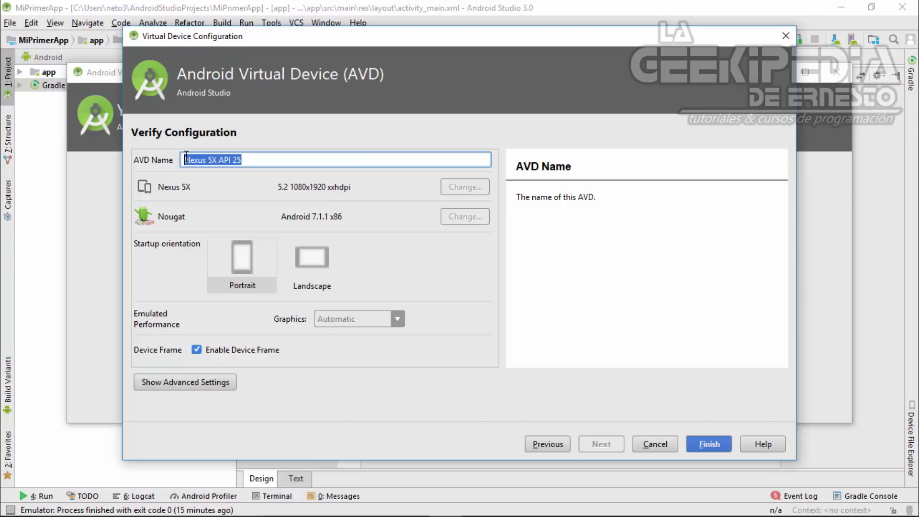
click(264, 159)
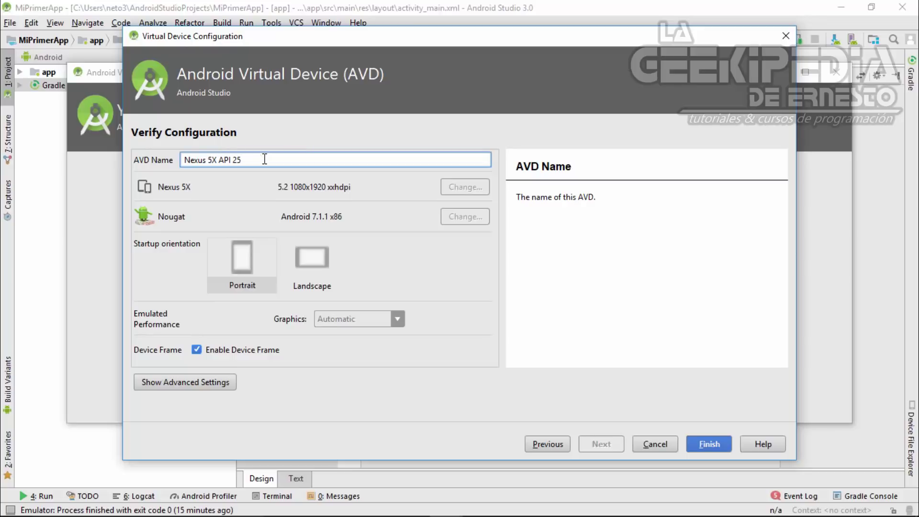
drag(252, 159, 182, 158)
click(272, 159)
drag(266, 159, 190, 154)
click(256, 158)
- Switch the startup orientation to Landscape and back to Portrait, and disable and re-enable the device frame
click(299, 263)
click(245, 263)
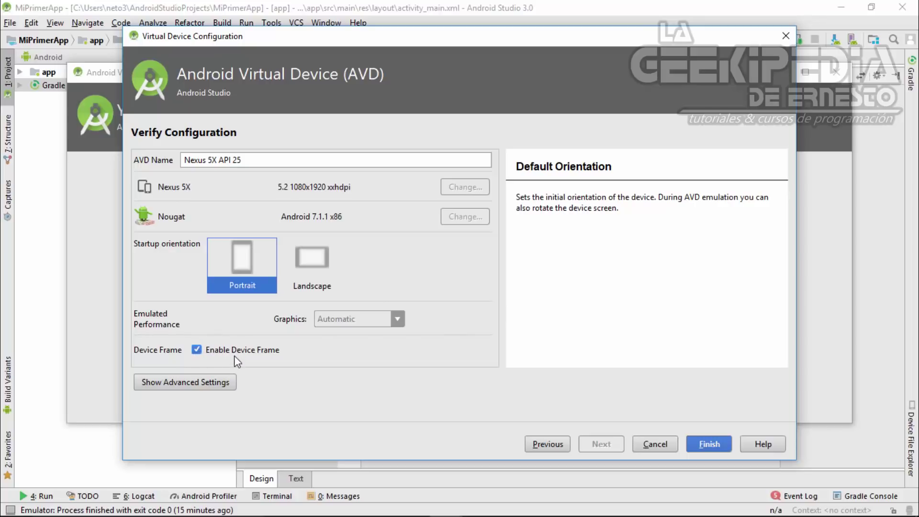
mouse_move(235, 361)
click(202, 347)
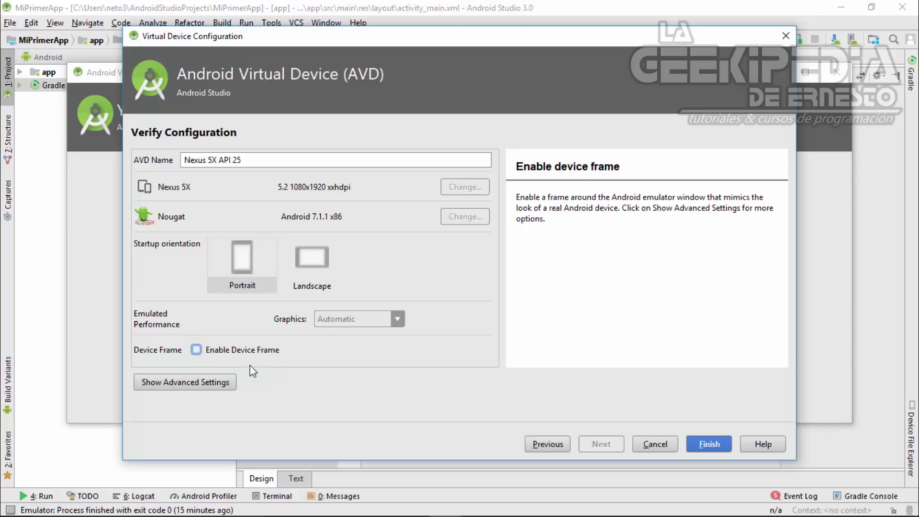
click(196, 350)
- Show the advanced settings and examine the camera, network, performance, memory and storage, and device frame options
click(197, 383)
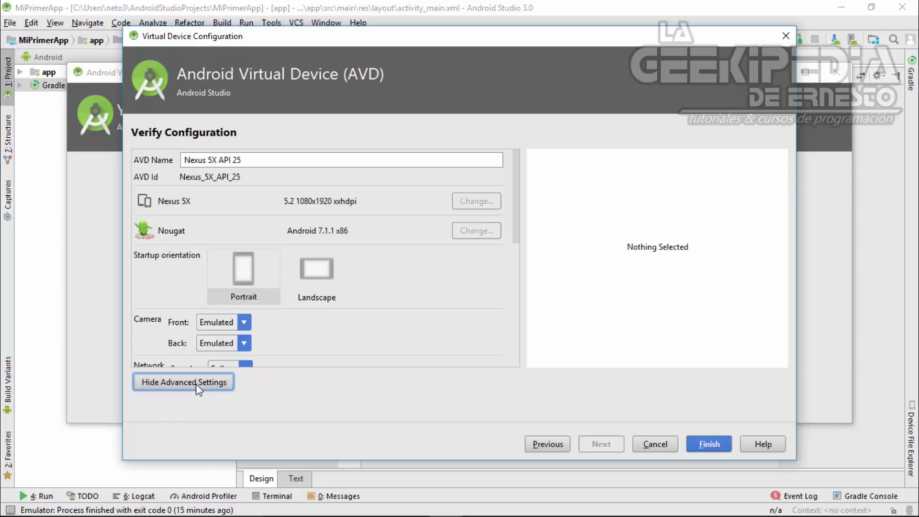
scroll(415, 271, down, 10)
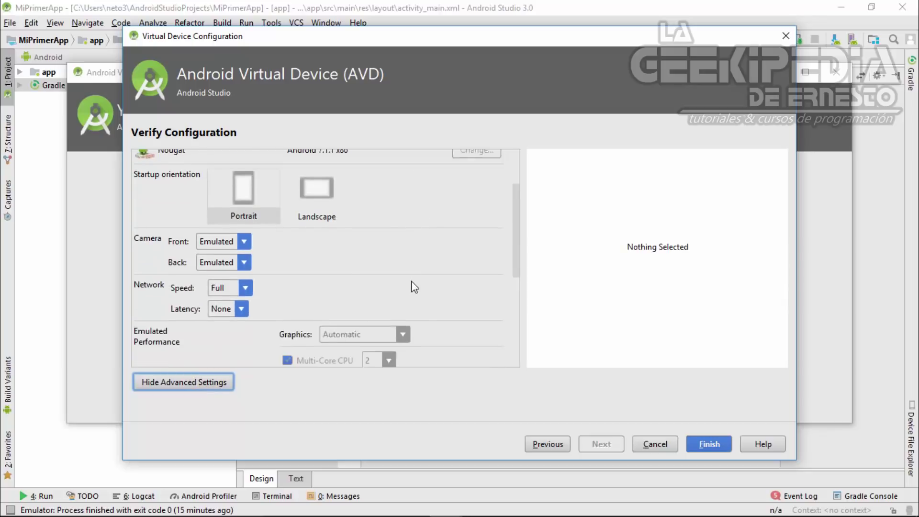
scroll(412, 293, up, 5)
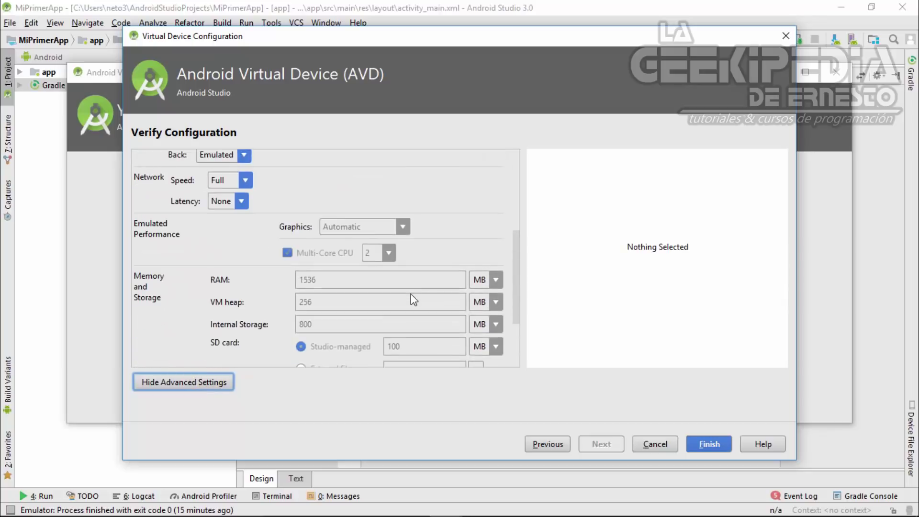
scroll(411, 294, down, 7)
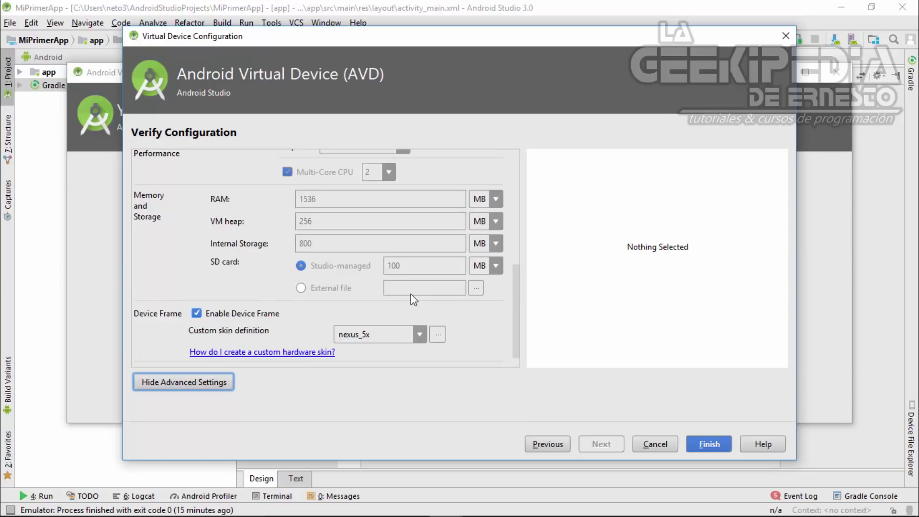
scroll(409, 295, up, 8)
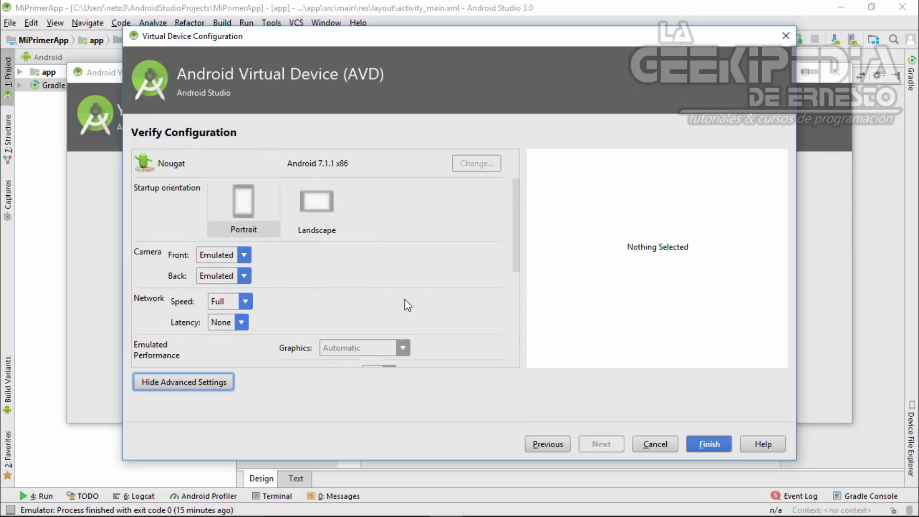
scroll(429, 299, up, 3)
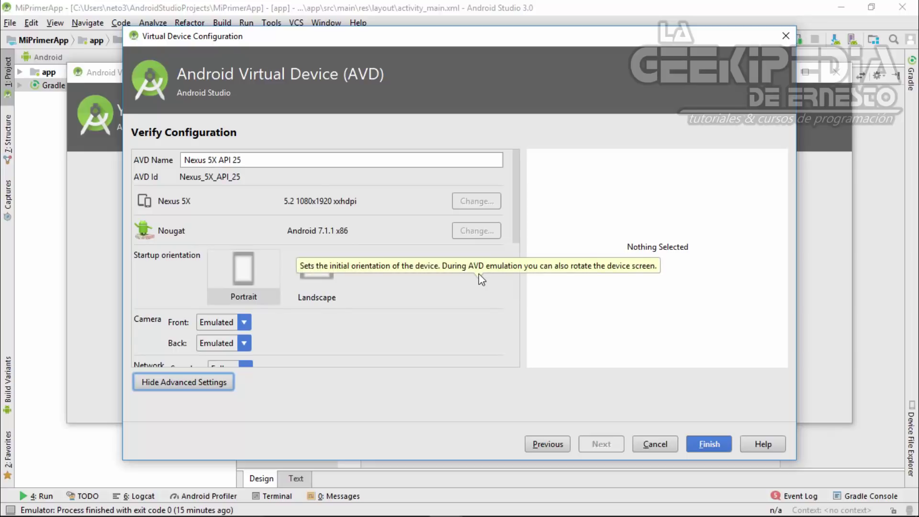
scroll(478, 274, down, 3)
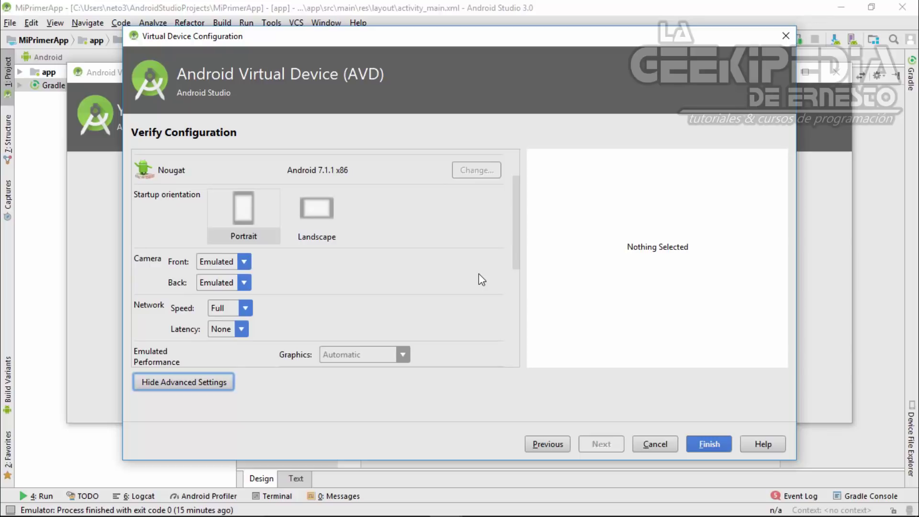
- Try None and Webcam0 as the front camera, and set it back to Emulated
click(244, 261)
click(244, 262)
click(244, 261)
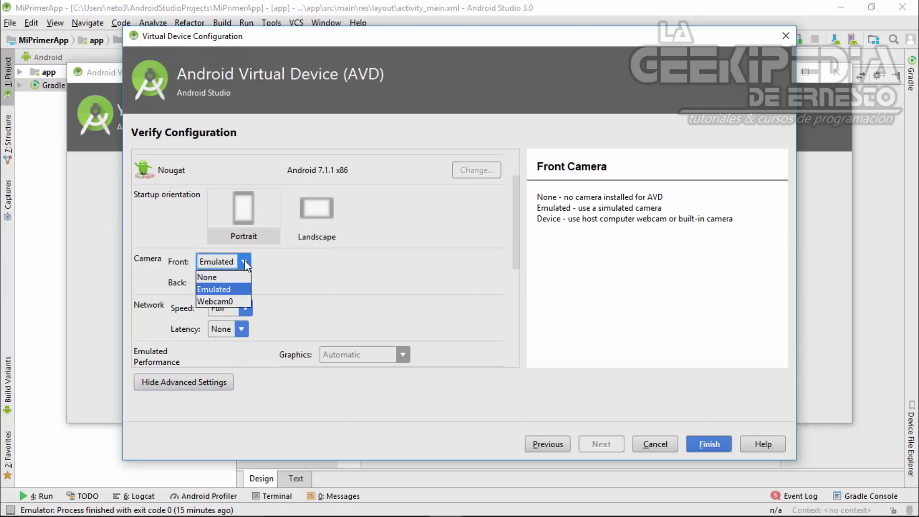
click(236, 277)
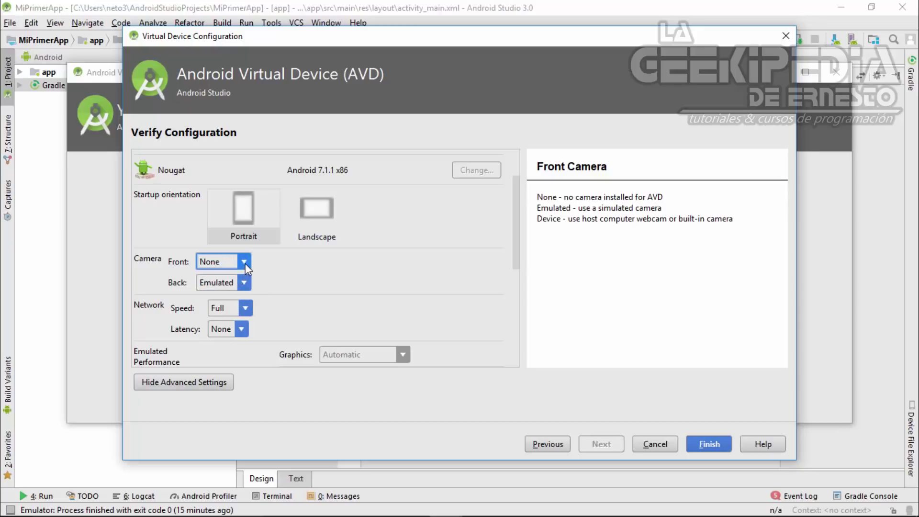
click(245, 264)
click(240, 300)
click(242, 264)
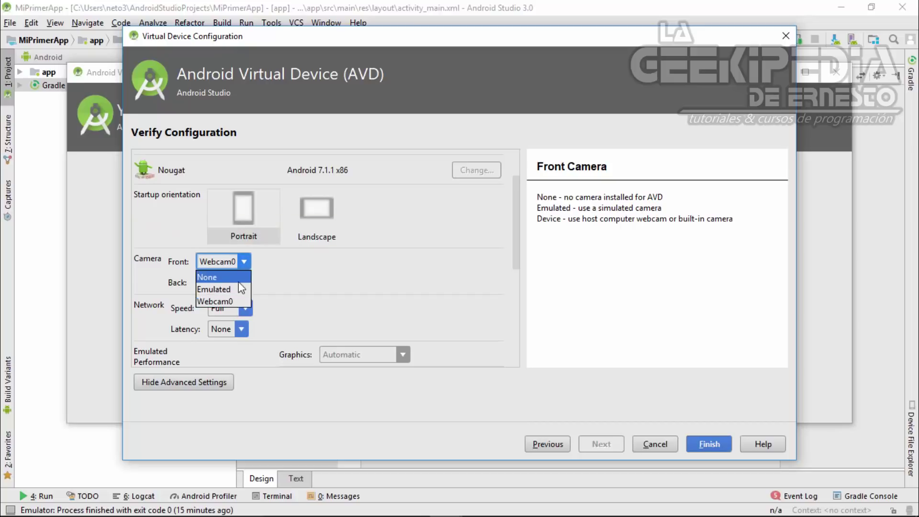
click(240, 288)
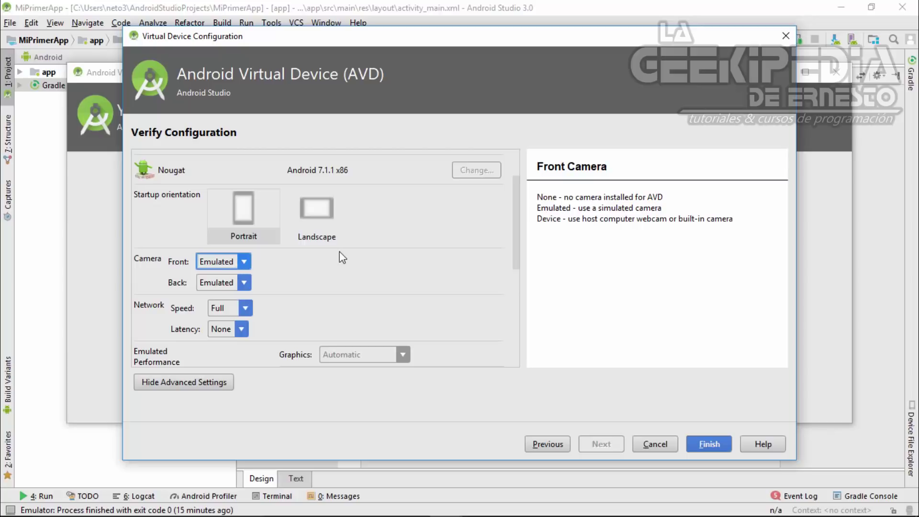
- Check the remaining advanced settings down to the custom skin definition and hide the advanced settings again
scroll(421, 261, down, 5)
scroll(421, 267, up, 4)
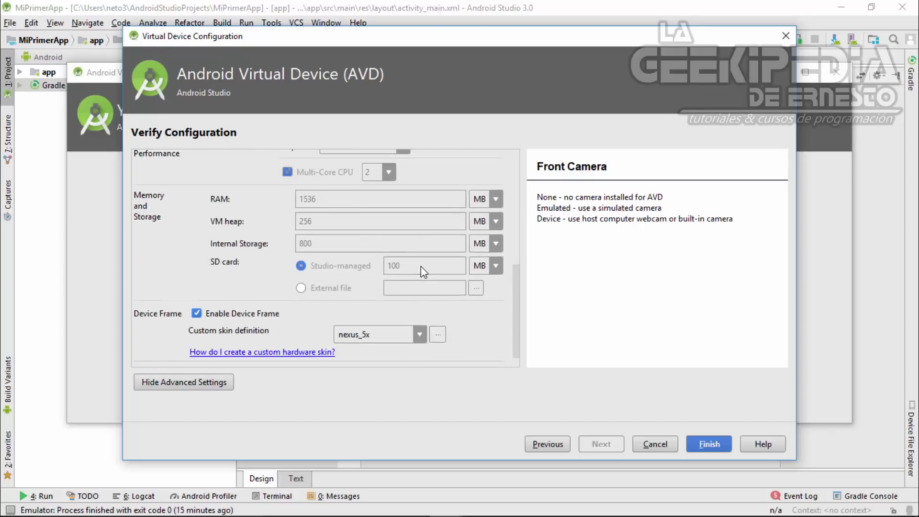
scroll(421, 266, up, 3)
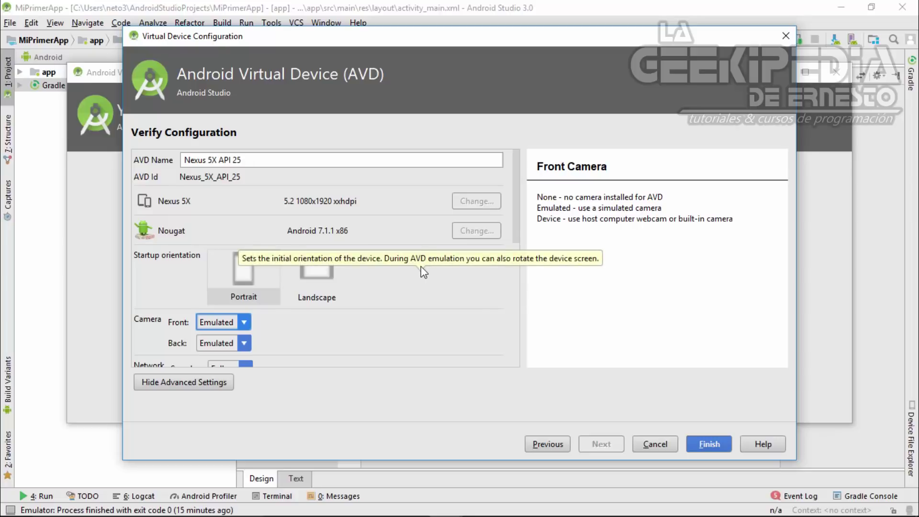
click(195, 382)
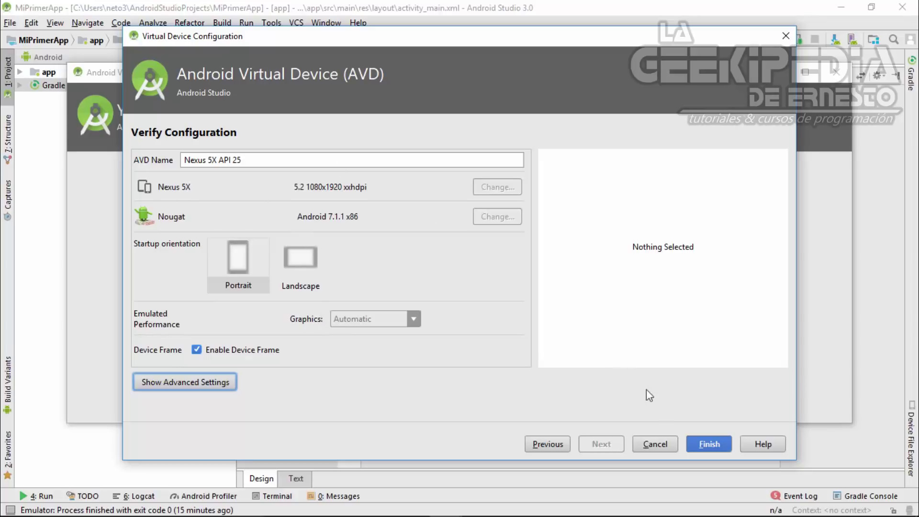
- Finish creating the Nexus 5X API 25 virtual device with the verified configuration
click(709, 443)
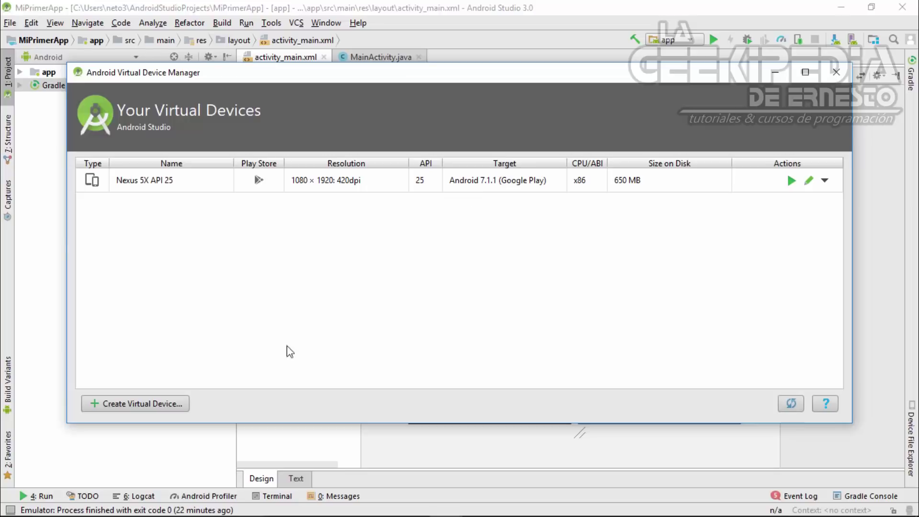
- View the hardware selection for another virtual device, cancel it, and examine the additional actions offered for Nexus 5X API 25
click(168, 405)
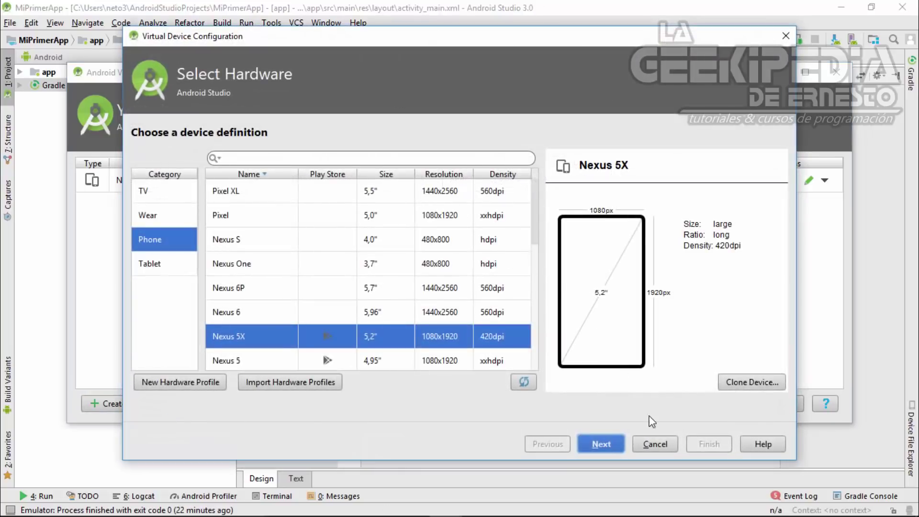
click(655, 445)
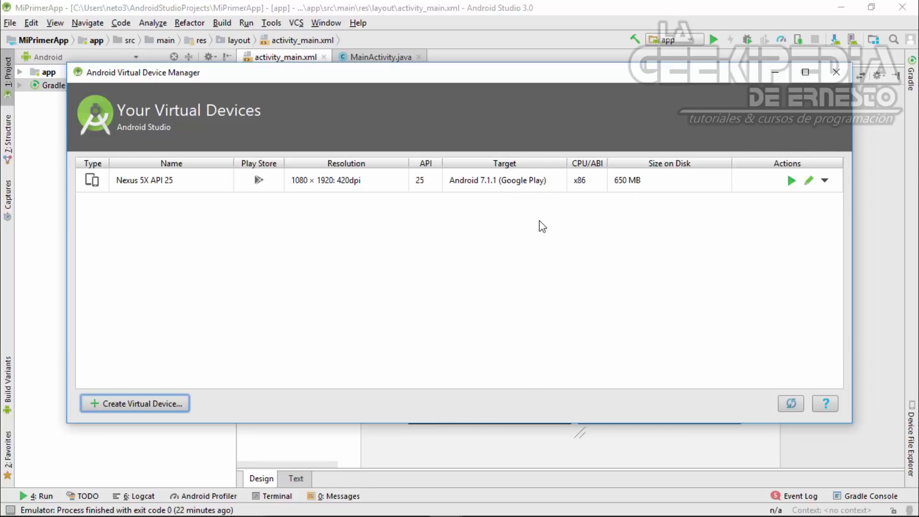
click(390, 176)
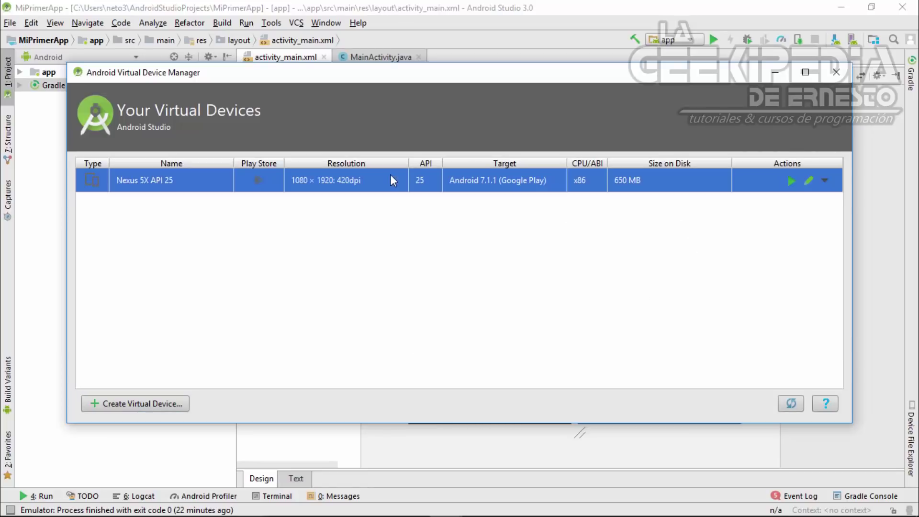
click(825, 181)
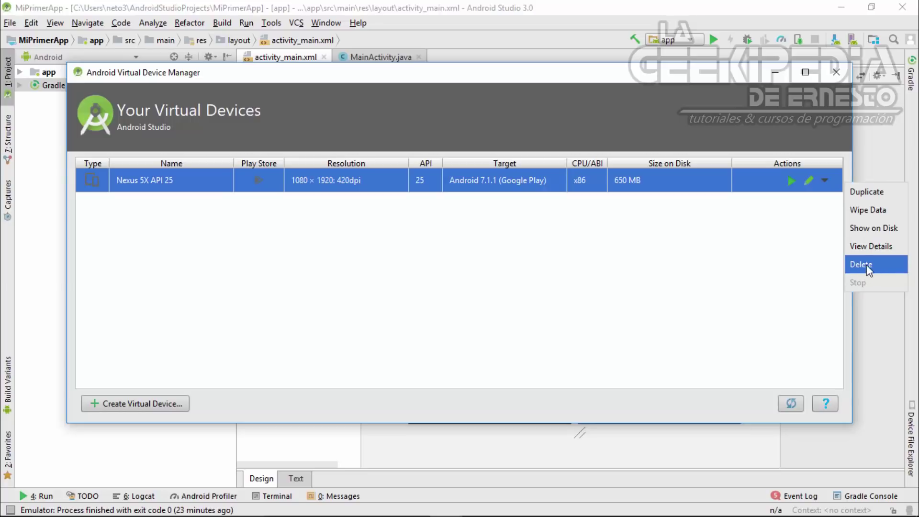
click(790, 252)
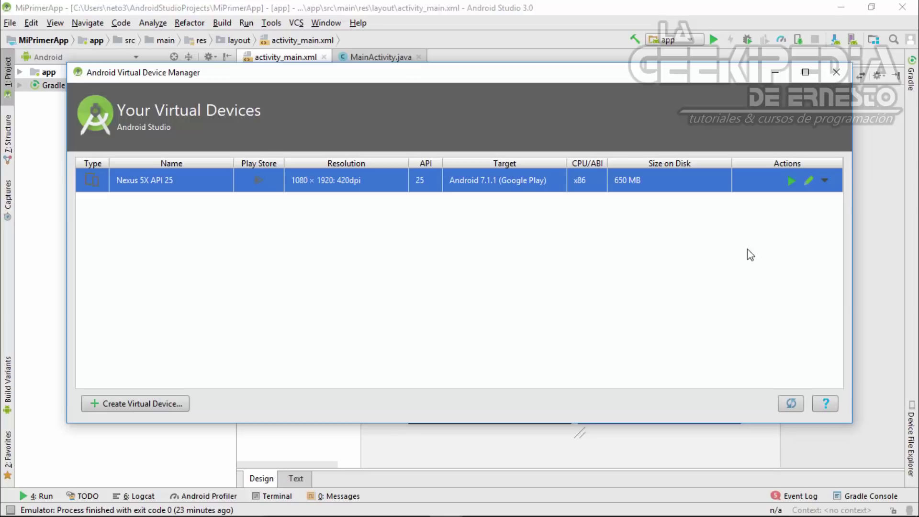
- Reopen the Nexus 5X API 25 configuration for editing, examine its advanced settings, and leave without saving
click(809, 182)
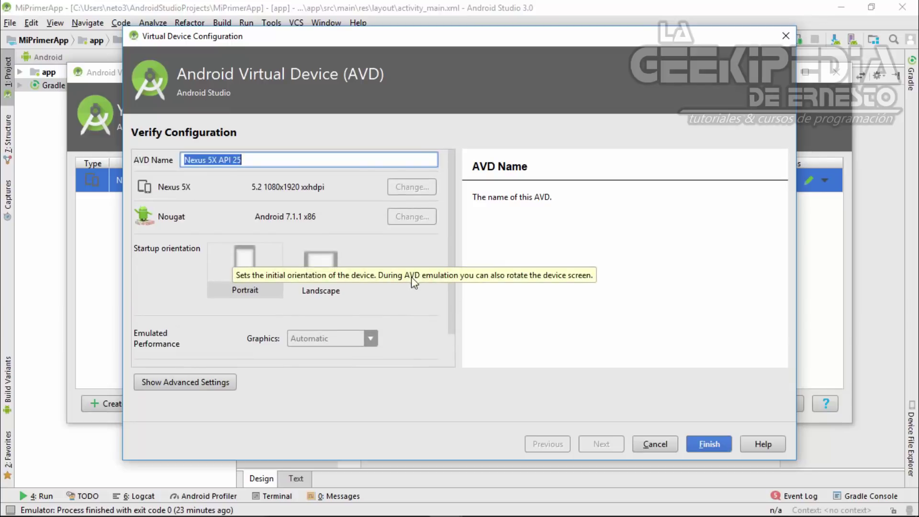
click(227, 381)
scroll(436, 270, down, 5)
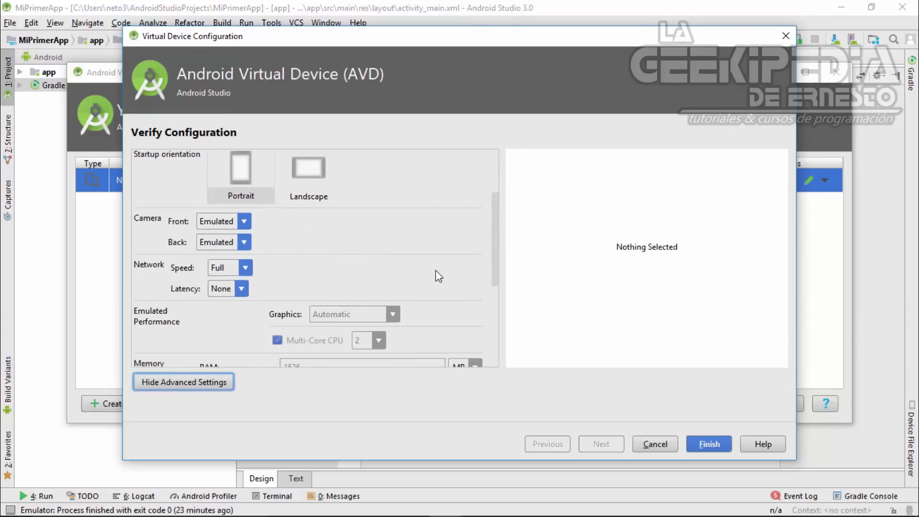
scroll(435, 270, up, 5)
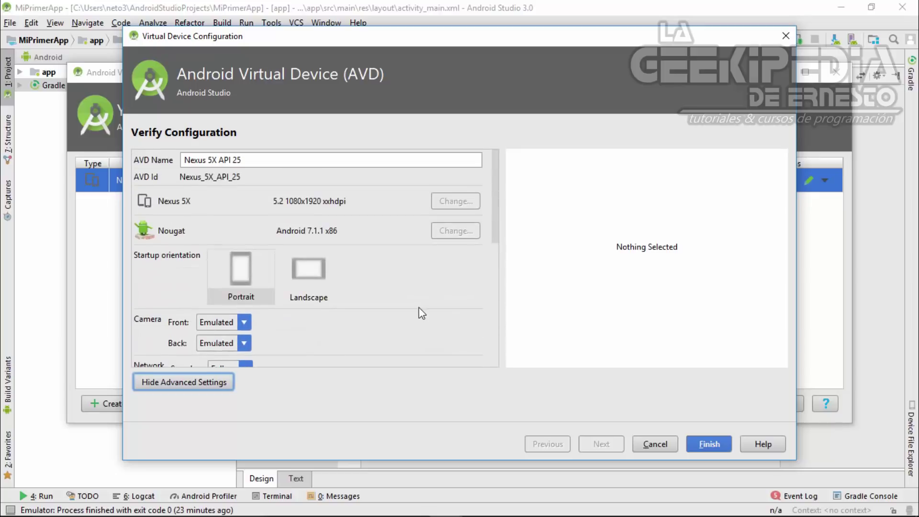
click(656, 445)
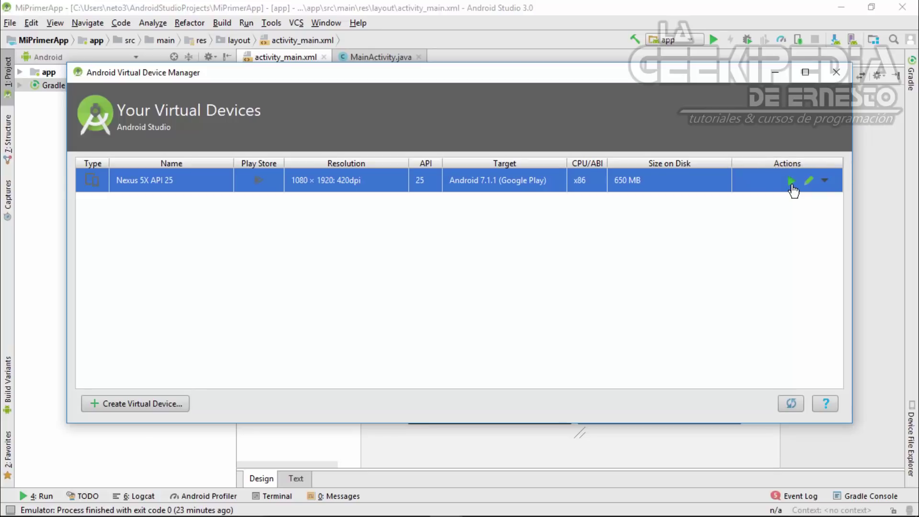
- Launch the Nexus 5X API 25 virtual device and browse through its installed apps
click(791, 182)
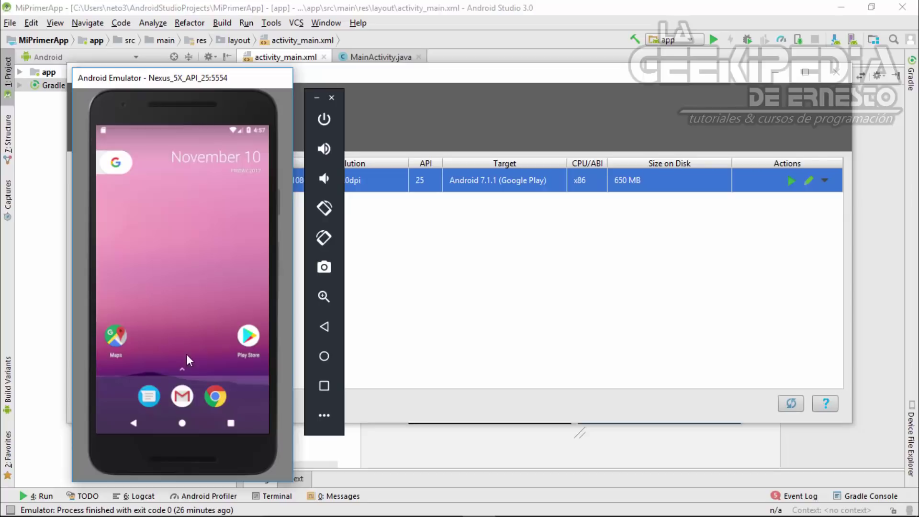
click(182, 367)
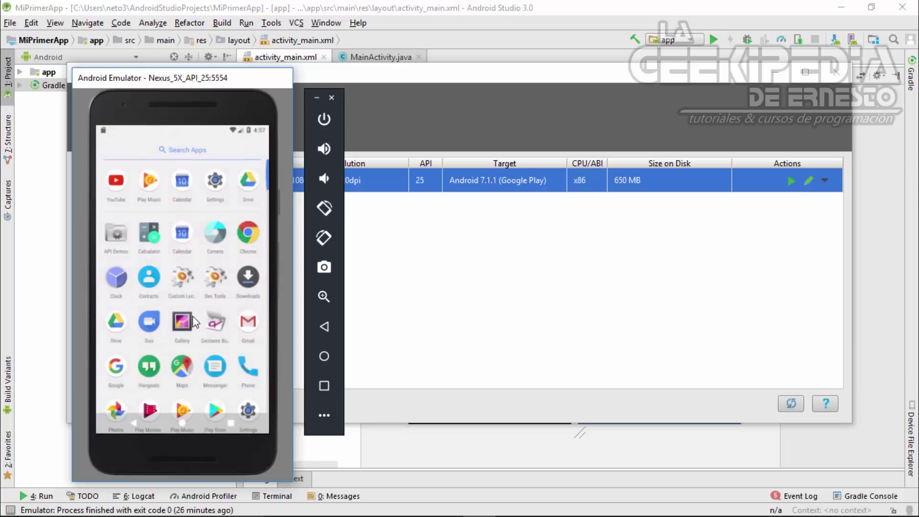
scroll(195, 305, down, 2)
scroll(195, 306, up, 2)
scroll(196, 311, down, 1)
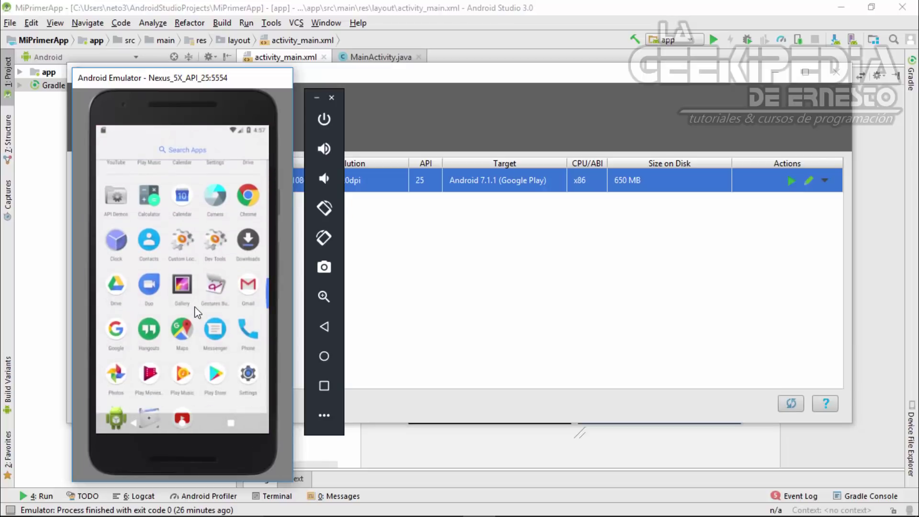
scroll(196, 311, down, 1)
scroll(196, 311, up, 2)
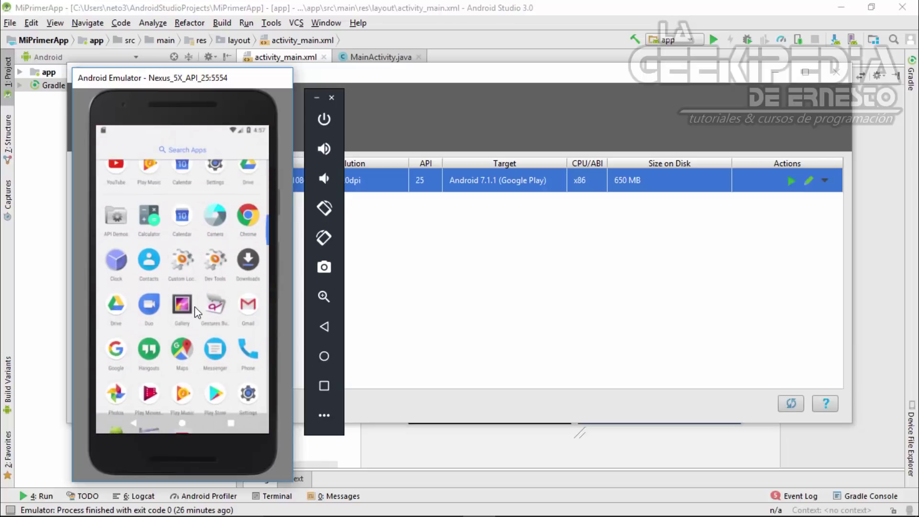
scroll(197, 311, up, 2)
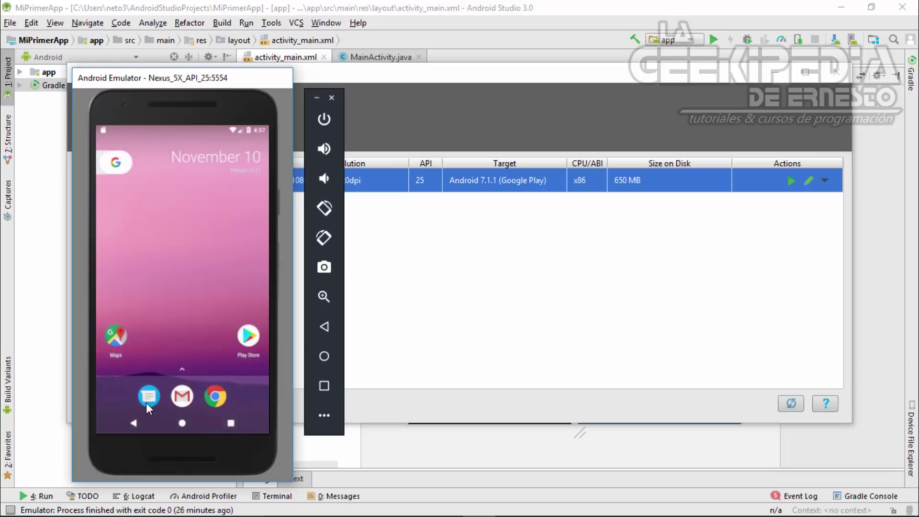
- Open Messenger on the emulated phone, return to the home screen, and dismiss Messenger from the recent apps
click(147, 397)
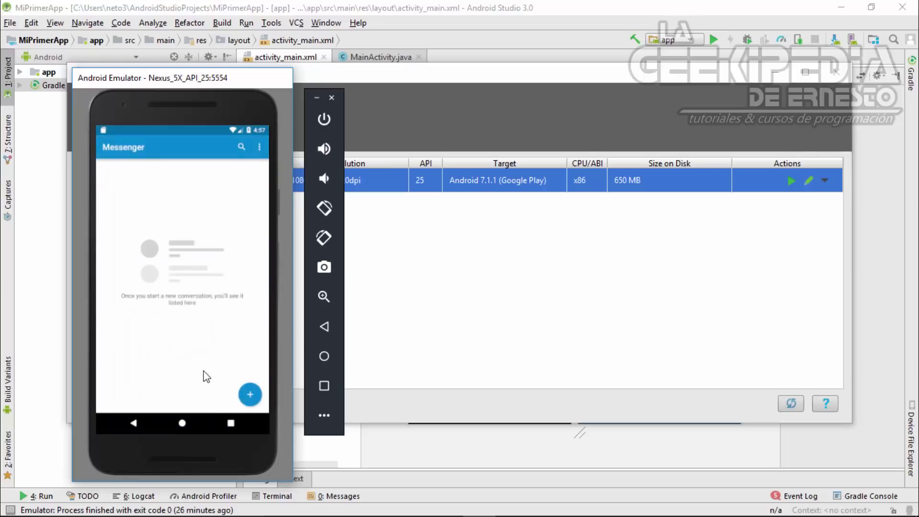
click(182, 423)
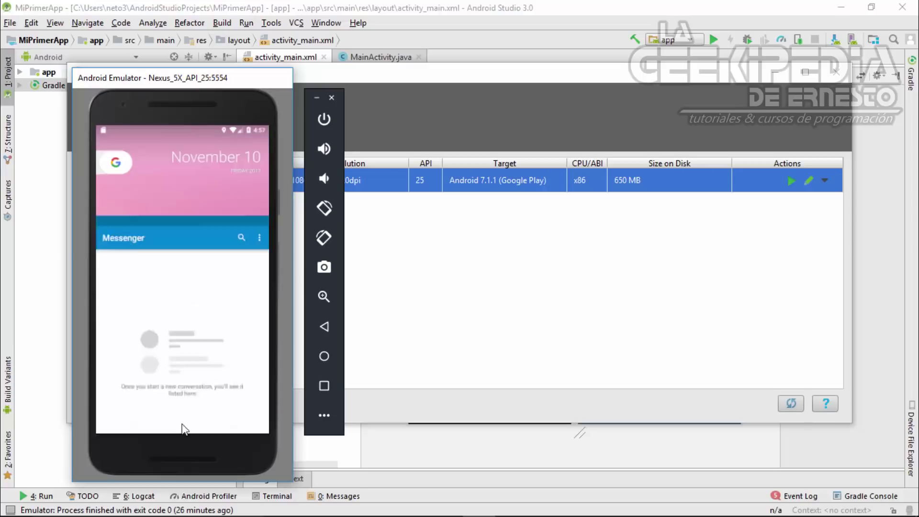
click(229, 426)
drag(215, 190, 139, 216)
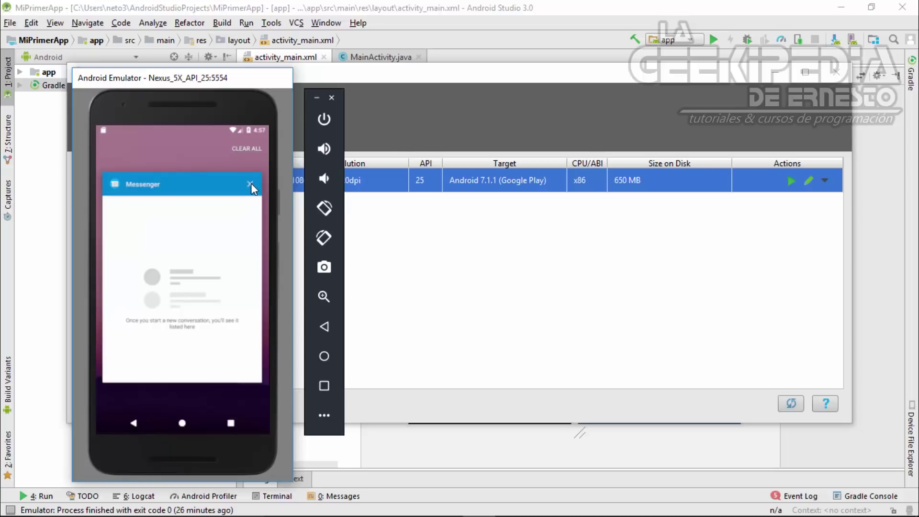
click(251, 182)
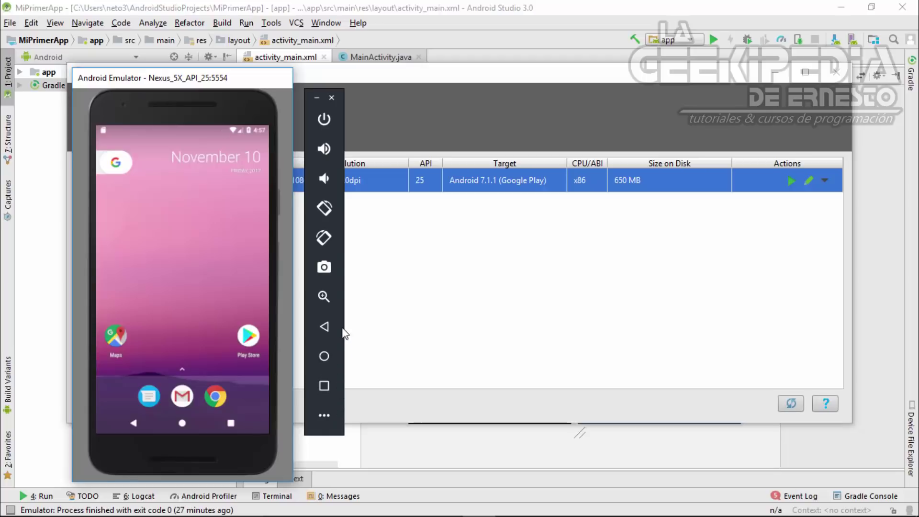
- Turn the emulated phone's screen off and on again, and lower its volume by one level
click(323, 119)
click(323, 120)
click(324, 178)
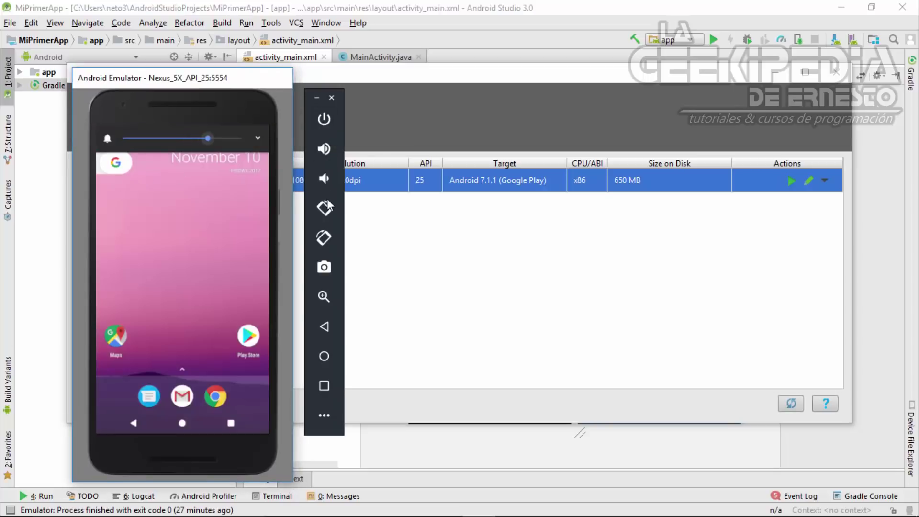
- Rotate the emulated phone left to landscape and back right to portrait
click(326, 203)
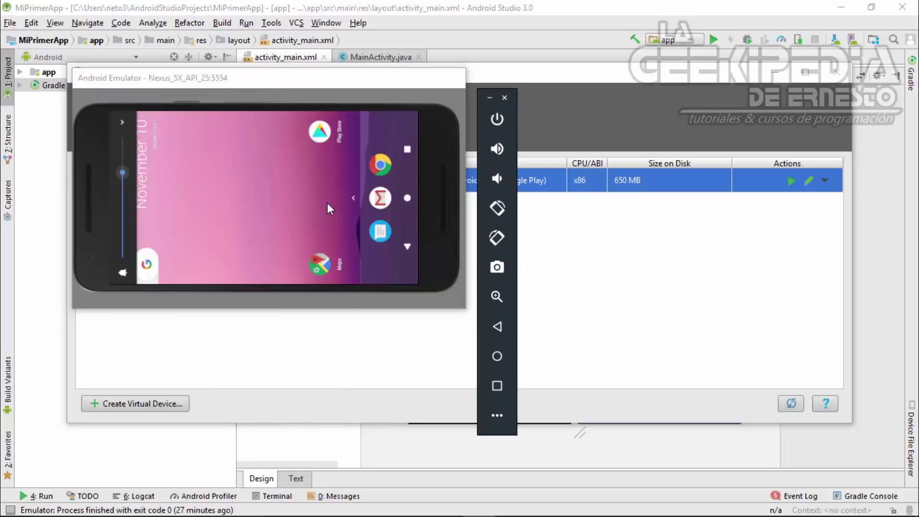
click(497, 237)
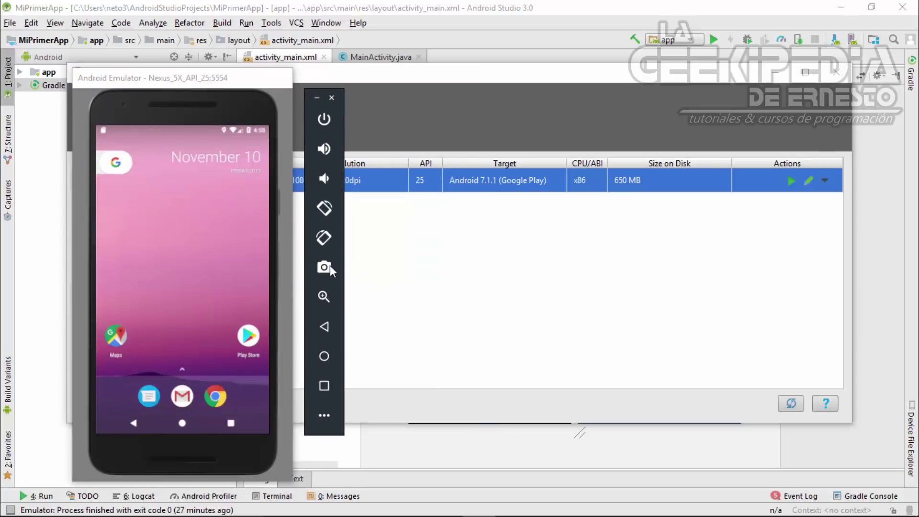